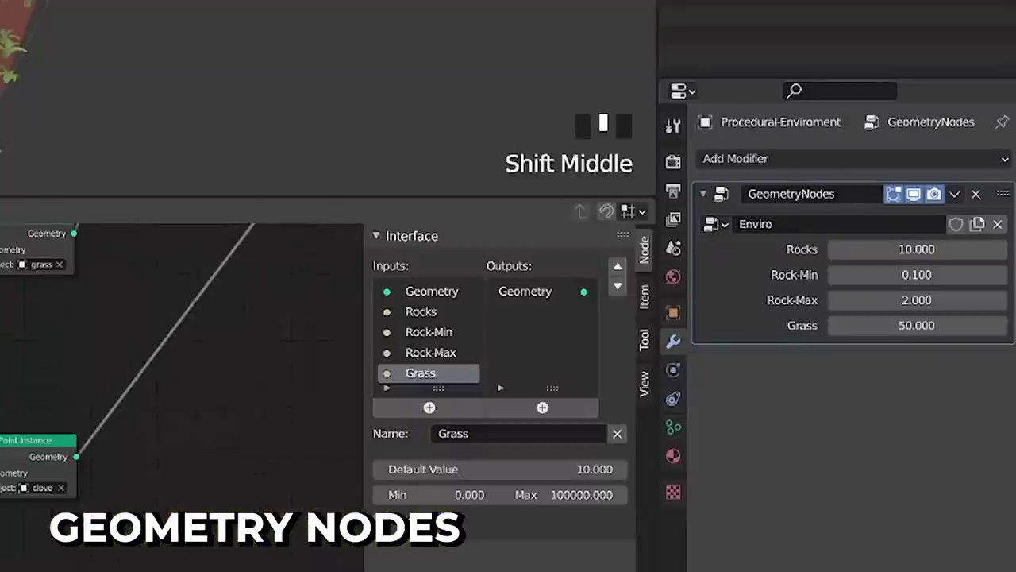
# Step: Move around the red terrain and its node tree, selecting the Value node and repositioning Attribute Randomize
pyautogui.scroll(1, 143, 357)
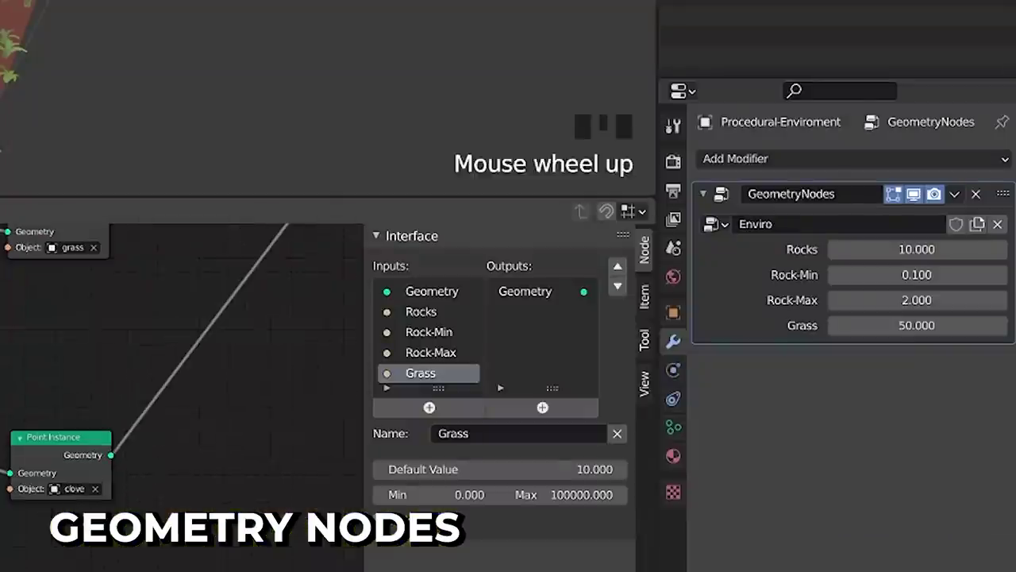
pyautogui.moveTo(317, 95); pyautogui.dragTo(358, 104, button='middle')
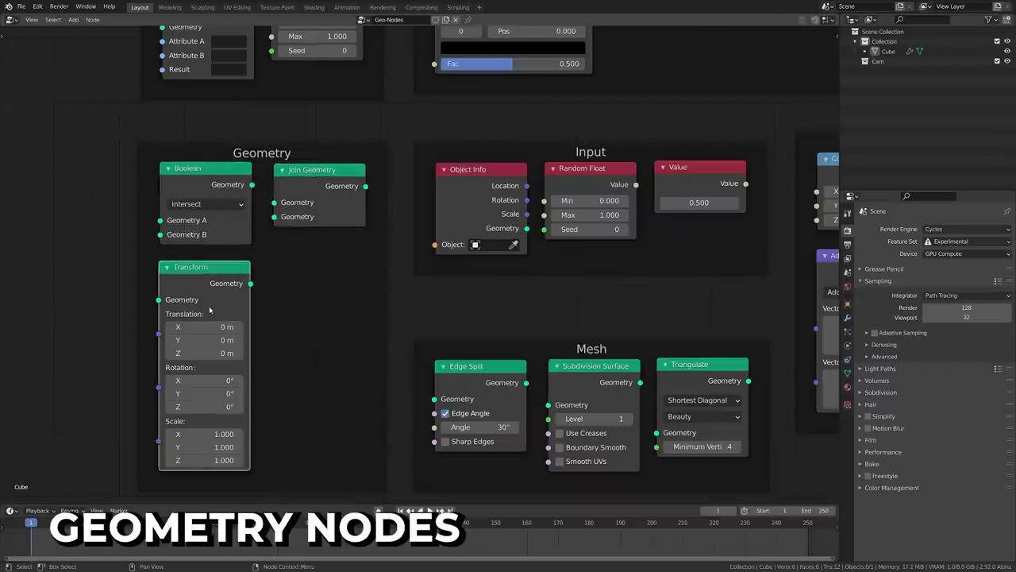
pyautogui.moveTo(517, 191); pyautogui.dragTo(196, 293, button='middle')
pyautogui.click(379, 295)
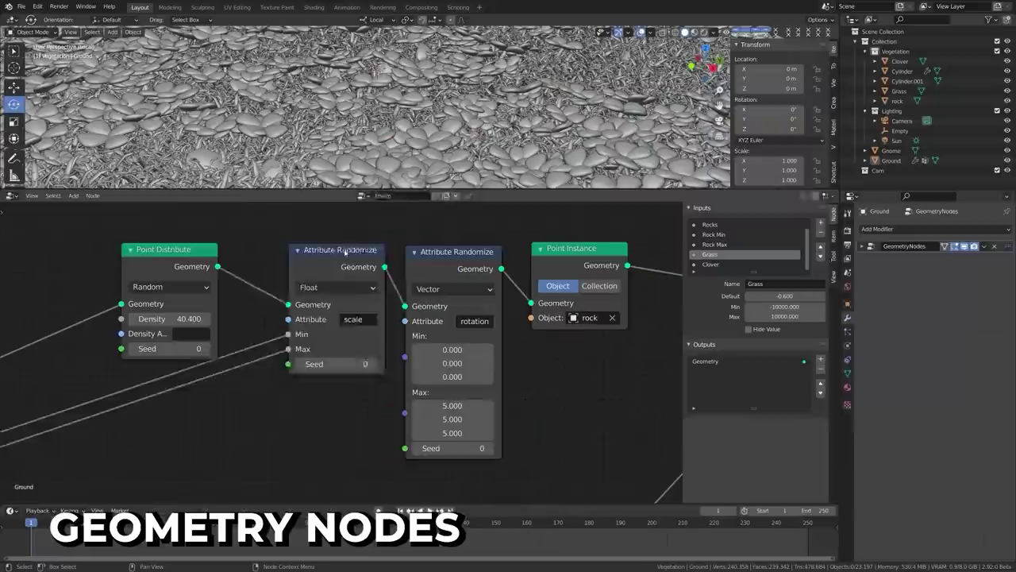
pyautogui.moveTo(435, 258); pyautogui.dragTo(425, 258)
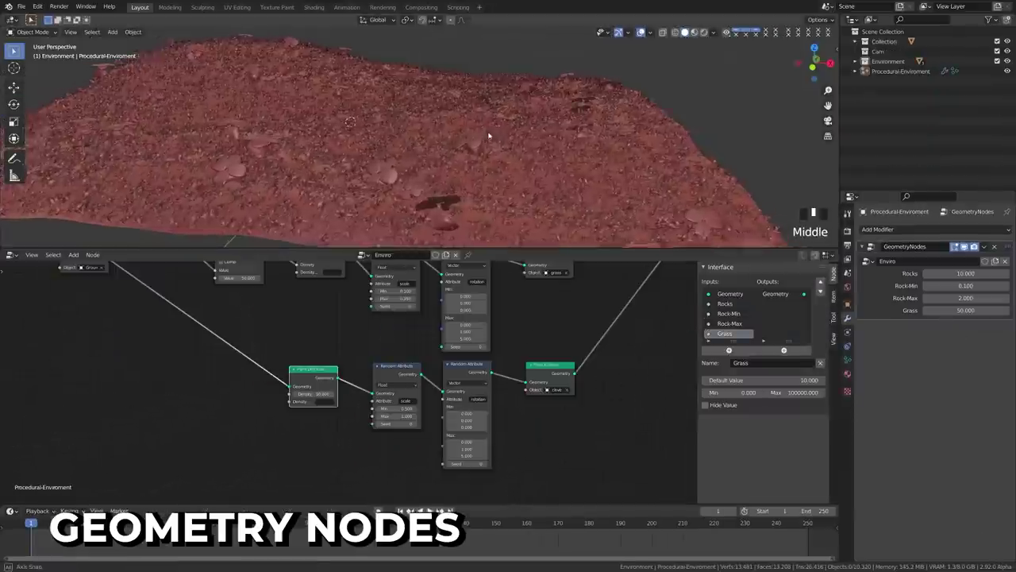
pyautogui.moveTo(477, 169)
pyautogui.mouseDown(button='middle')
pyautogui.moveTo(485, 163)
pyautogui.moveTo(477, 159)
pyautogui.mouseUp(button='middle')
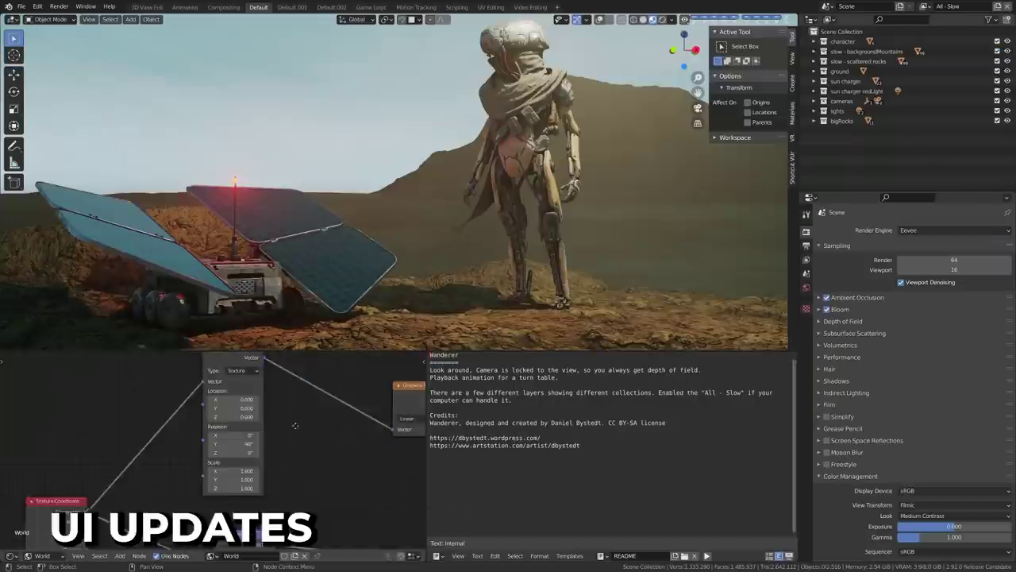
# Step: Pan to the ColorRamp node and expand the Depth of Field, Subsurface Scattering and Volumetrics panels
pyautogui.moveTo(294, 426); pyautogui.dragTo(96, 445, button='middle')
pyautogui.moveTo(302, 448); pyautogui.dragTo(232, 425, button='middle')
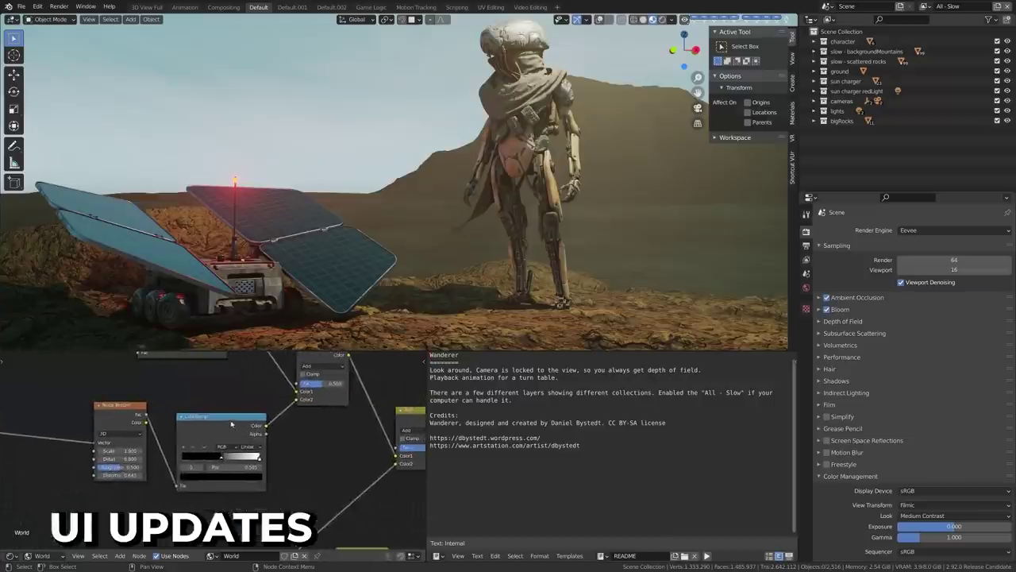
pyautogui.click(820, 322)
pyautogui.click(821, 352)
pyautogui.click(824, 404)
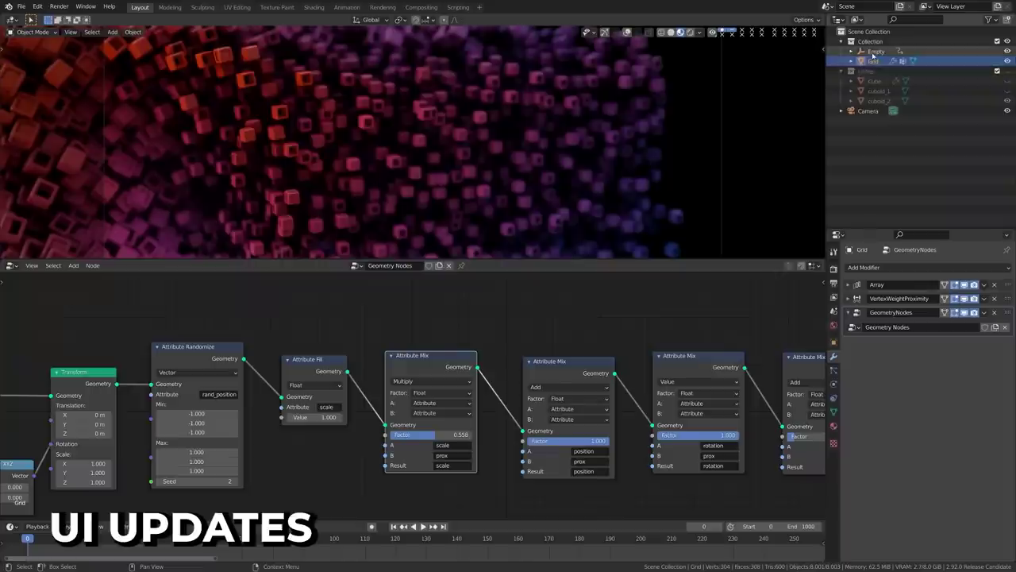
# Step: Select the Empty, Grid, Cube and the object below it in the Outliner
pyautogui.click(876, 51)
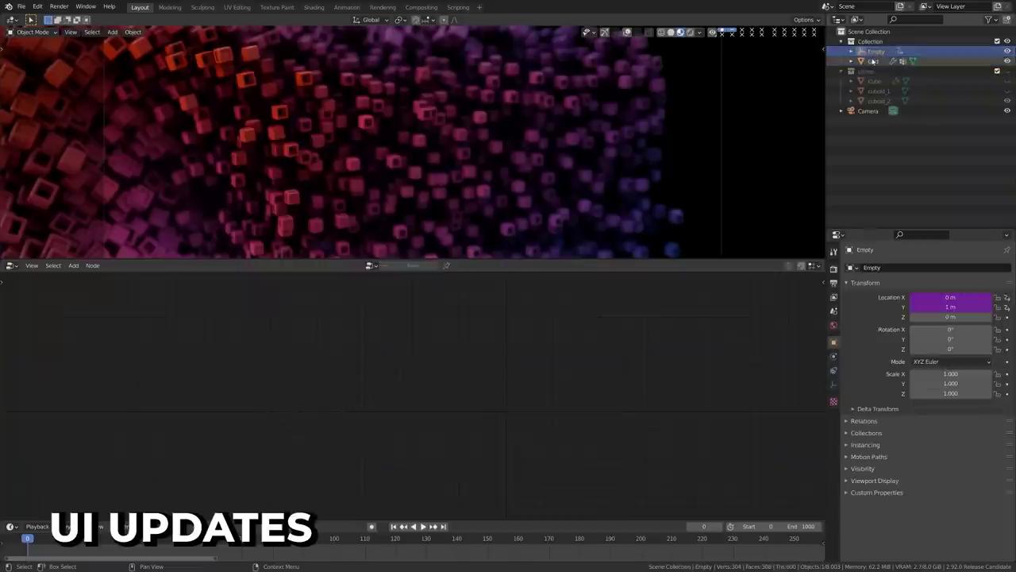
pyautogui.click(874, 61)
pyautogui.click(875, 81)
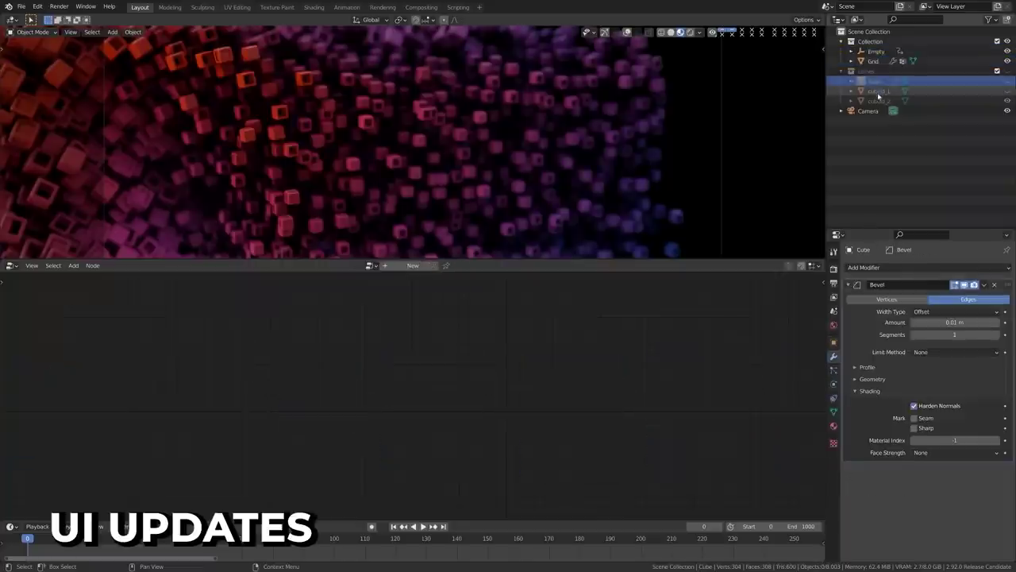
pyautogui.click(879, 92)
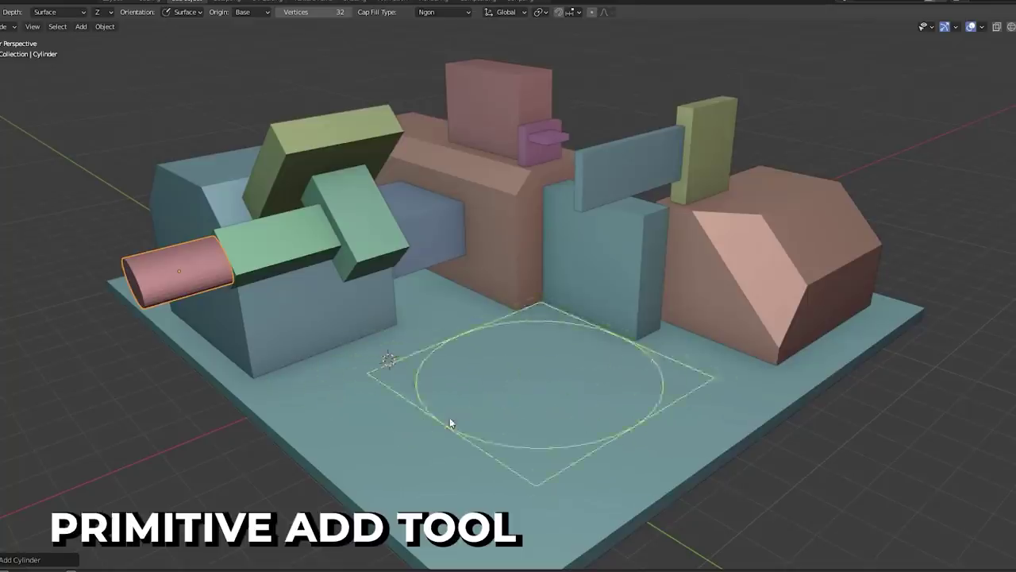
# Step: Place a cylinder on the base plate and copy the Subdivision modifier onto the selected cube
pyautogui.click(473, 258)
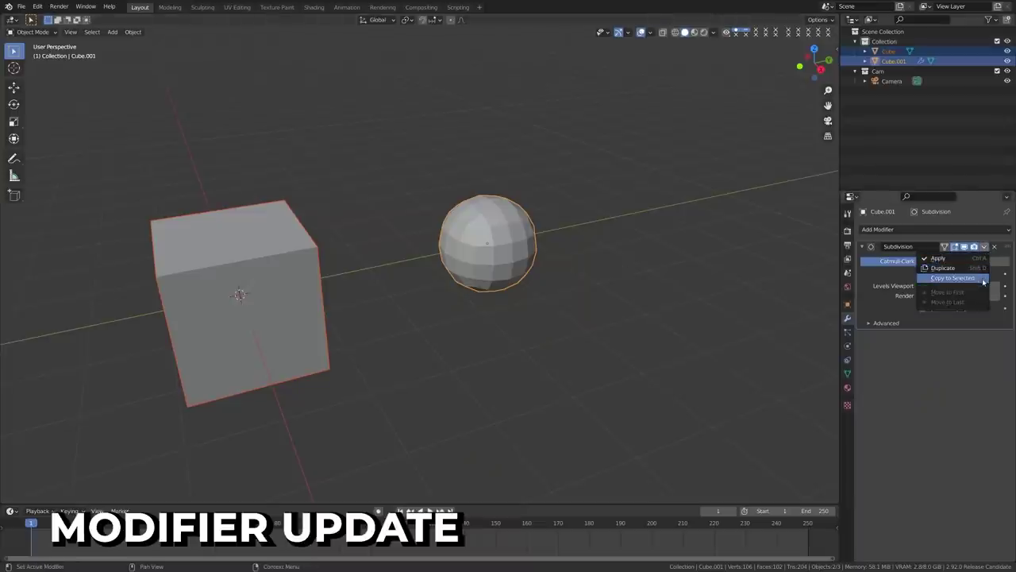
pyautogui.click(984, 281)
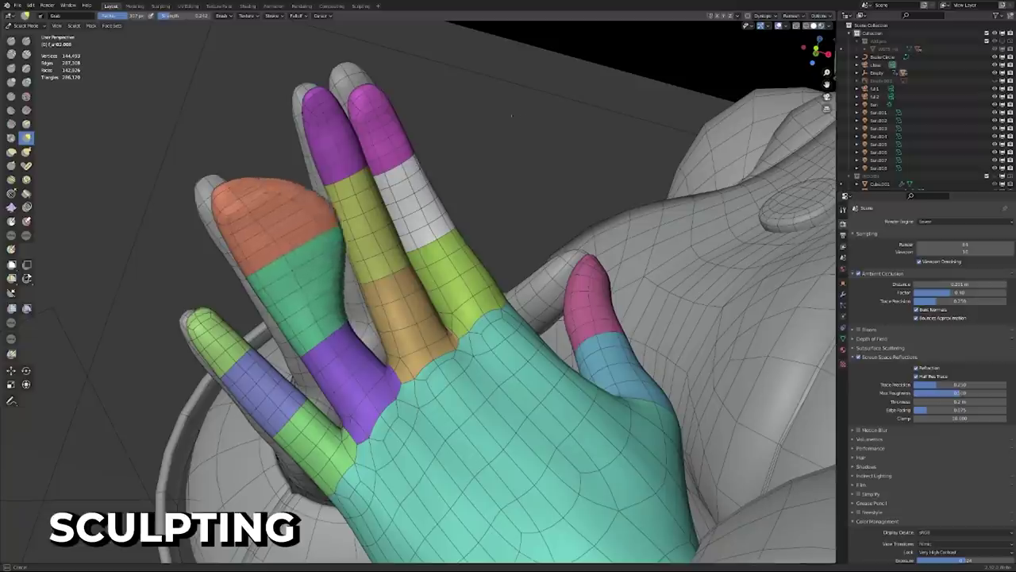
# Step: Grab the orange-and-green finger and pull it wider toward the upper right
pyautogui.moveTo(226, 227); pyautogui.dragTo(317, 195)
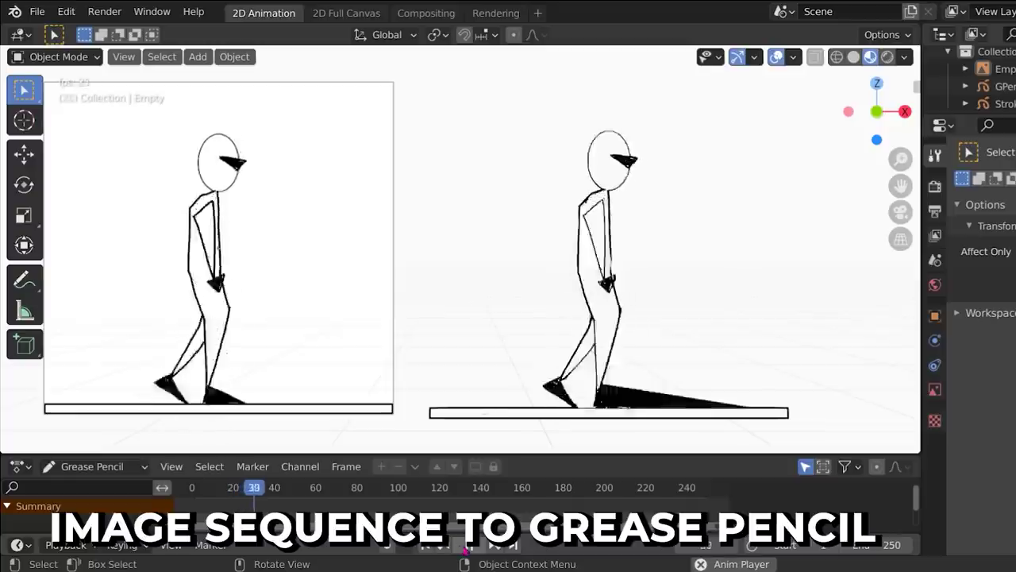
# Step: Stop playback, move a stroke point beside the figure's shoulder, and tilt the Bezier handle
pyautogui.click(475, 548)
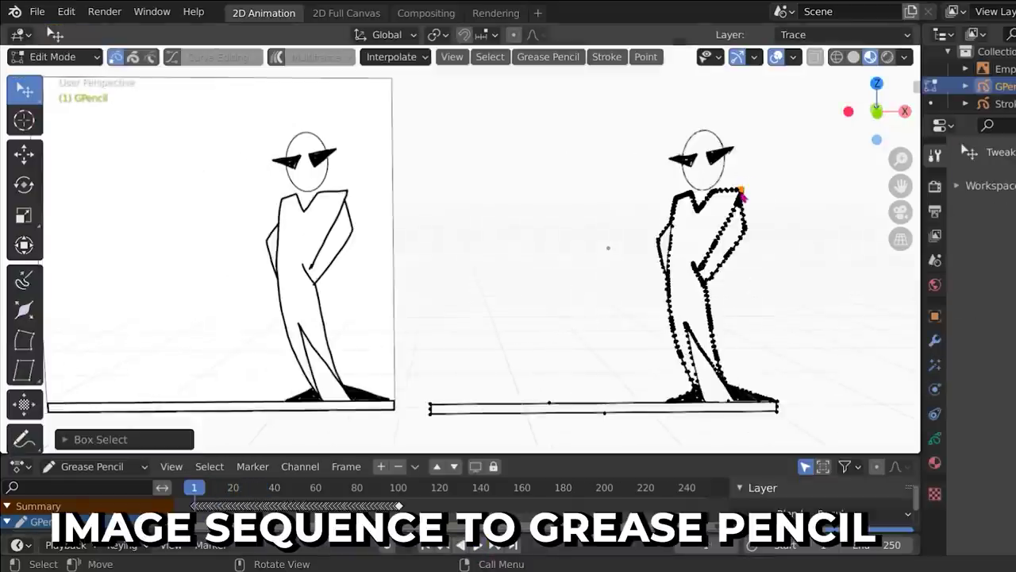
pyautogui.moveTo(740, 197)
pyautogui.mouseDown()
pyautogui.moveTo(758, 184)
pyautogui.moveTo(775, 209)
pyautogui.moveTo(804, 217)
pyautogui.mouseUp()
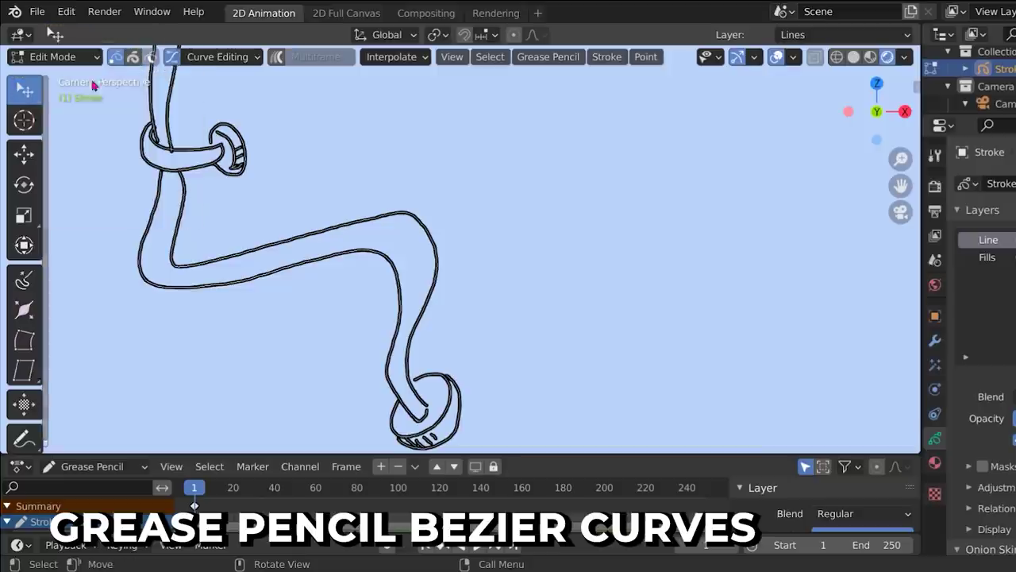
pyautogui.moveTo(445, 250); pyautogui.dragTo(615, 231)
pyautogui.press('g')
pyautogui.click(511, 302)
# Step: Extrude a new segment from the pipe stroke's curve point
pyautogui.click(23, 152)
pyautogui.hotkey('ctrl', 'z')
pyautogui.click(23, 280)
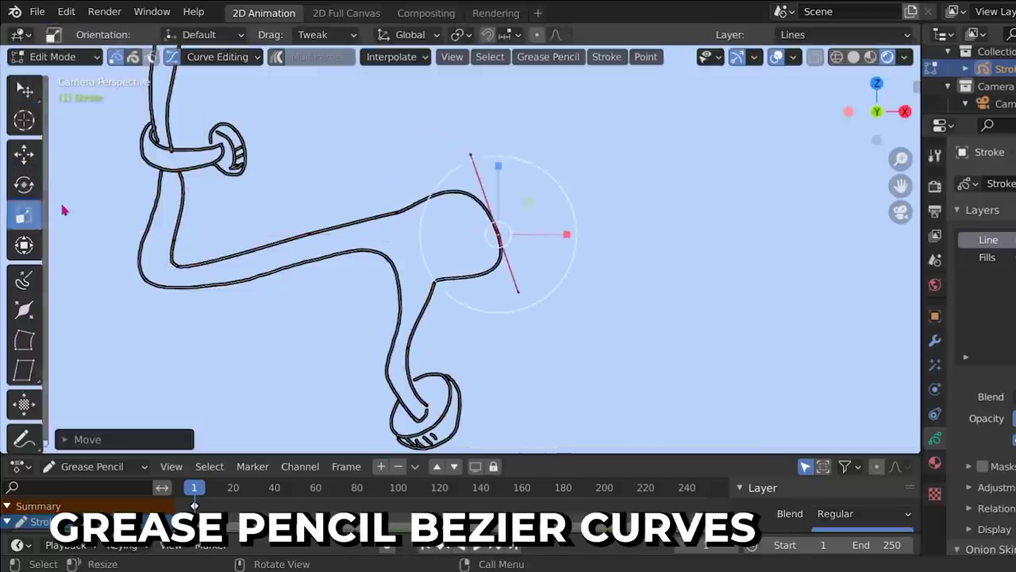
pyautogui.moveTo(524, 229); pyautogui.dragTo(650, 226)
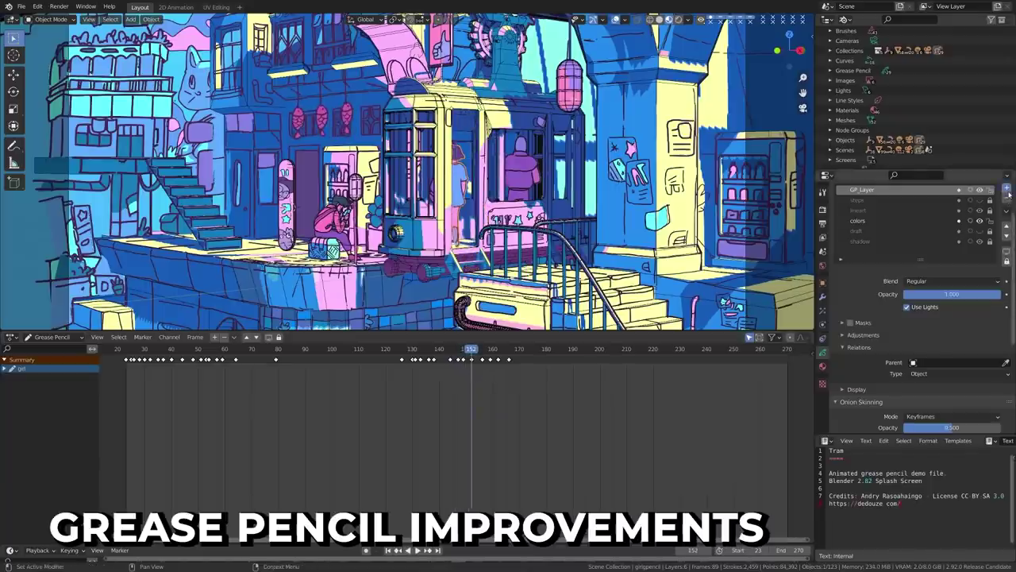
# Step: Run Bake Mesh Animation to Grease Pencil, join the strokes, and scrub the right drawing to frame 26
pyautogui.scroll(-5, 925, 253)
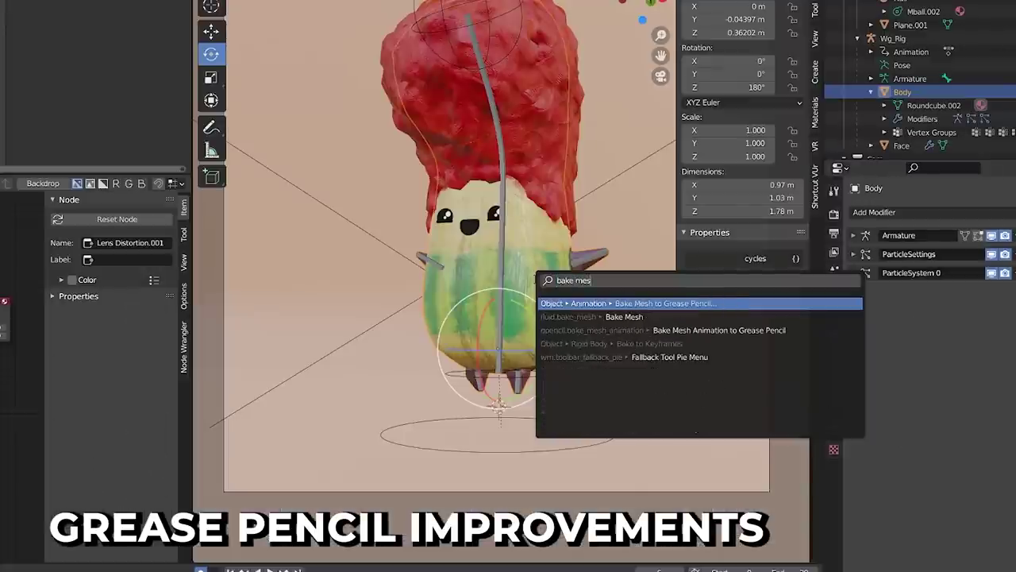
pyautogui.press('Return')
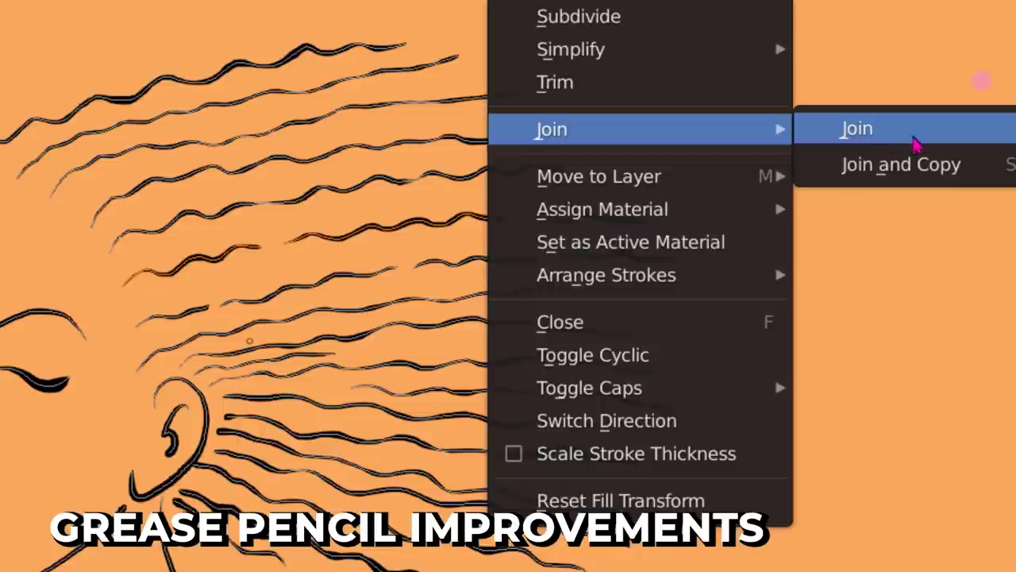
pyautogui.click(905, 135)
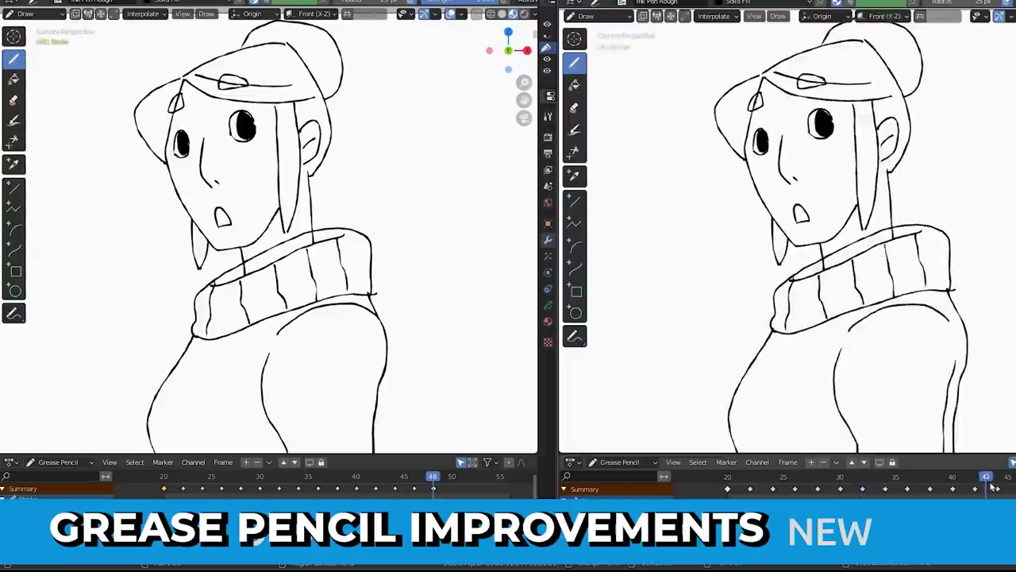
pyautogui.moveTo(994, 487); pyautogui.dragTo(790, 494)
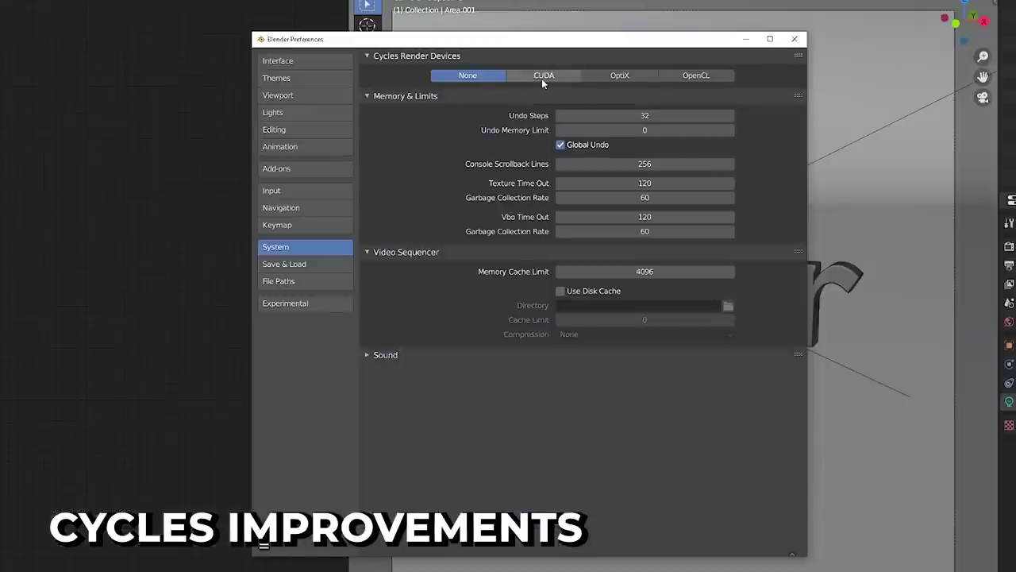
# Step: Select CUDA as the Cycles render compute device in the System preferences
pyautogui.click(544, 76)
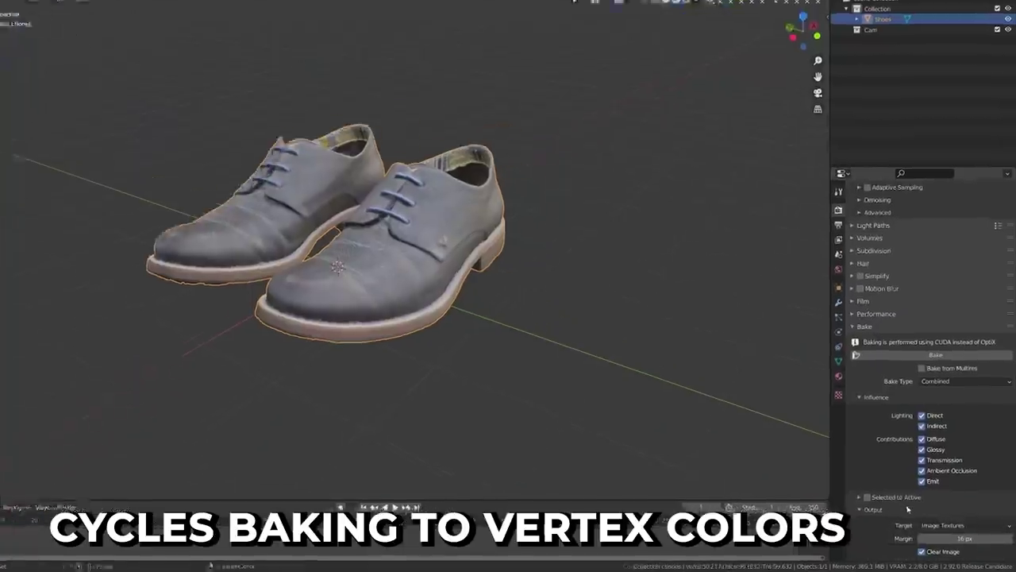
# Step: Open the shoe's bake Target dropdown listing Vertex Colors and Image Textures
pyautogui.click(936, 525)
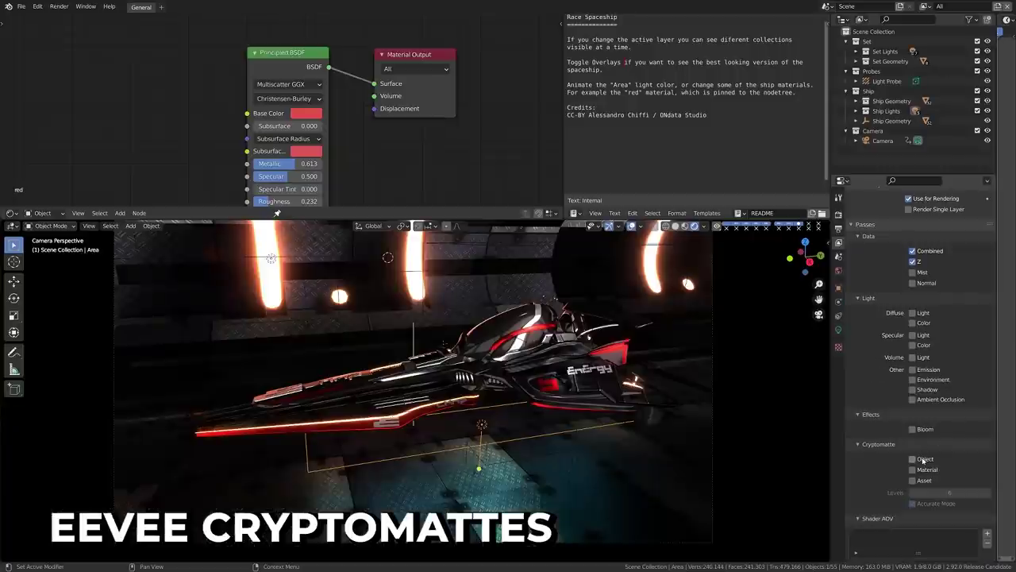
# Step: Enable the Object, Material and Asset Cryptomatte passes, then turn off Use Alpha on the Composite node
pyautogui.click(922, 459)
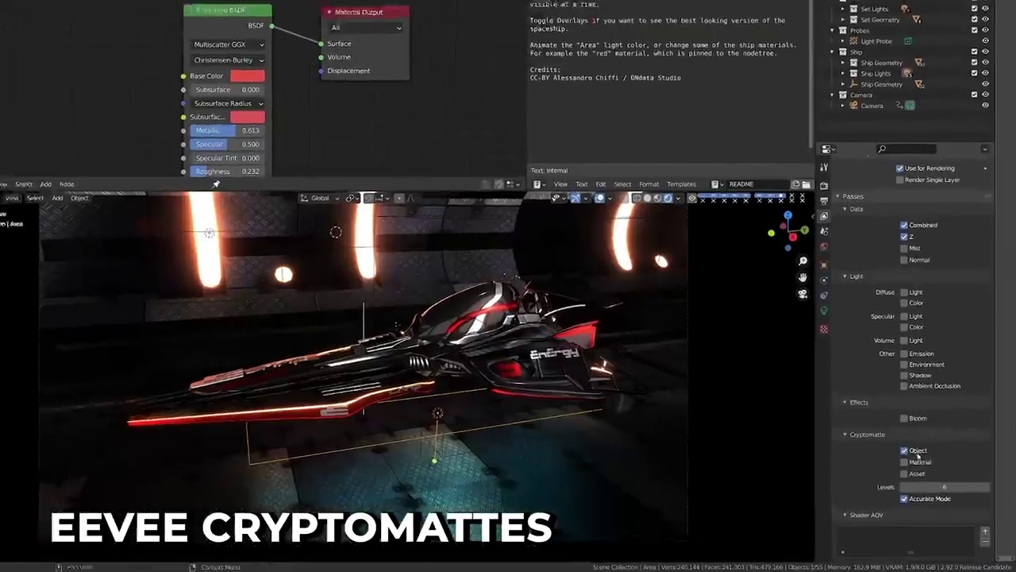
pyautogui.click(924, 469)
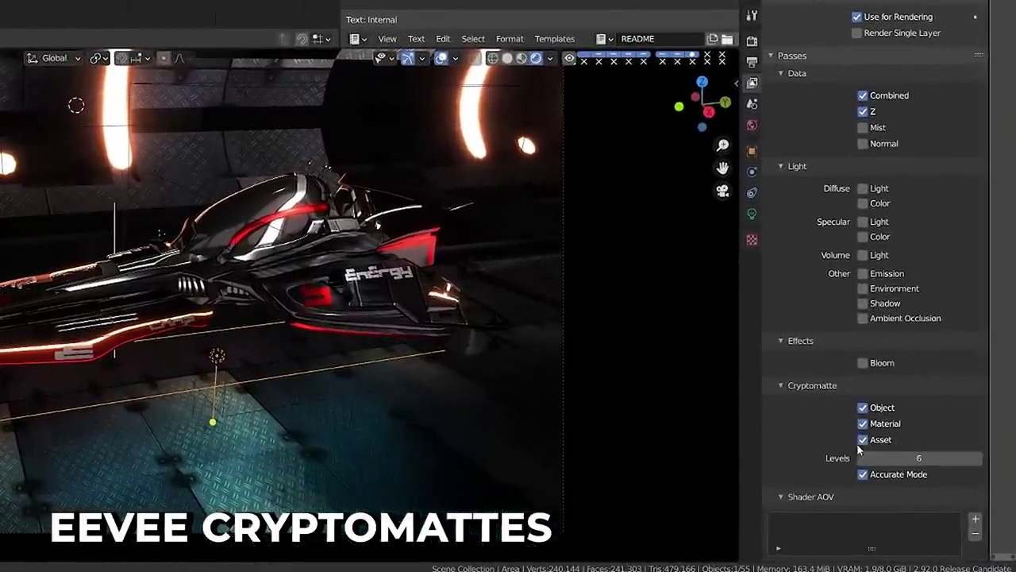
pyautogui.click(858, 442)
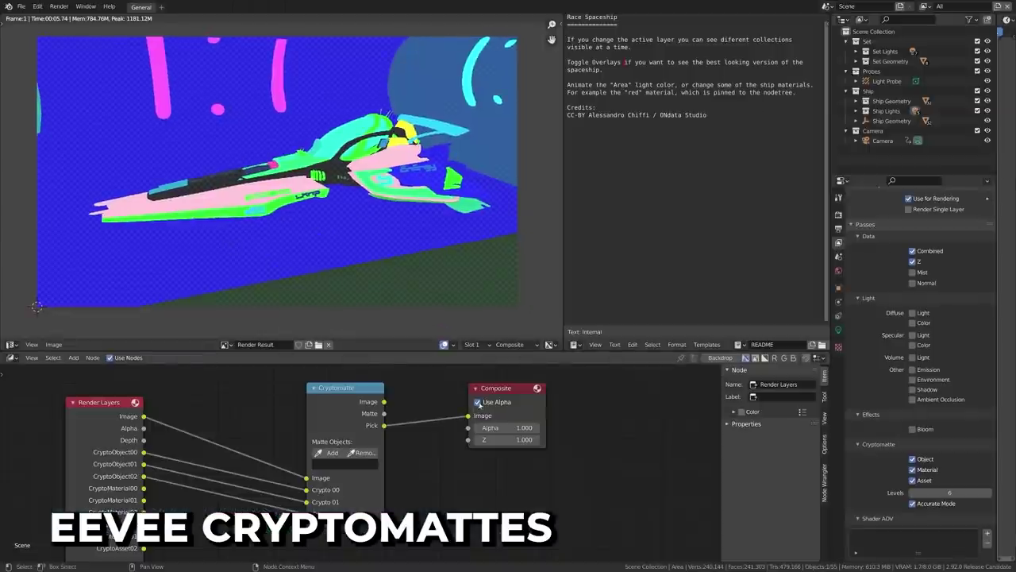
pyautogui.click(478, 402)
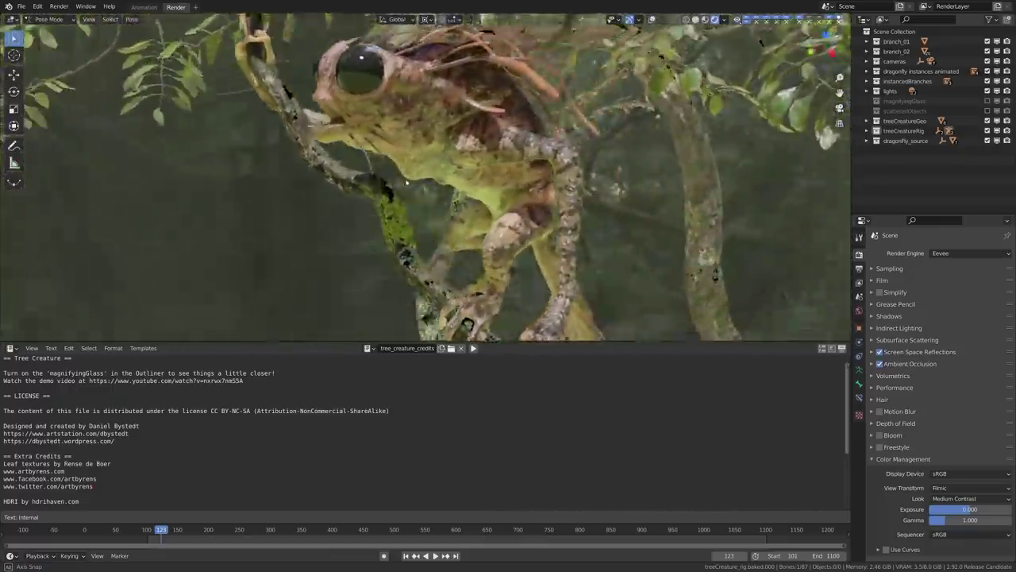
# Step: Orbit the 3D viewport closer to the tree creature perched on its branch
pyautogui.moveTo(406, 182); pyautogui.dragTo(483, 181, button='middle')
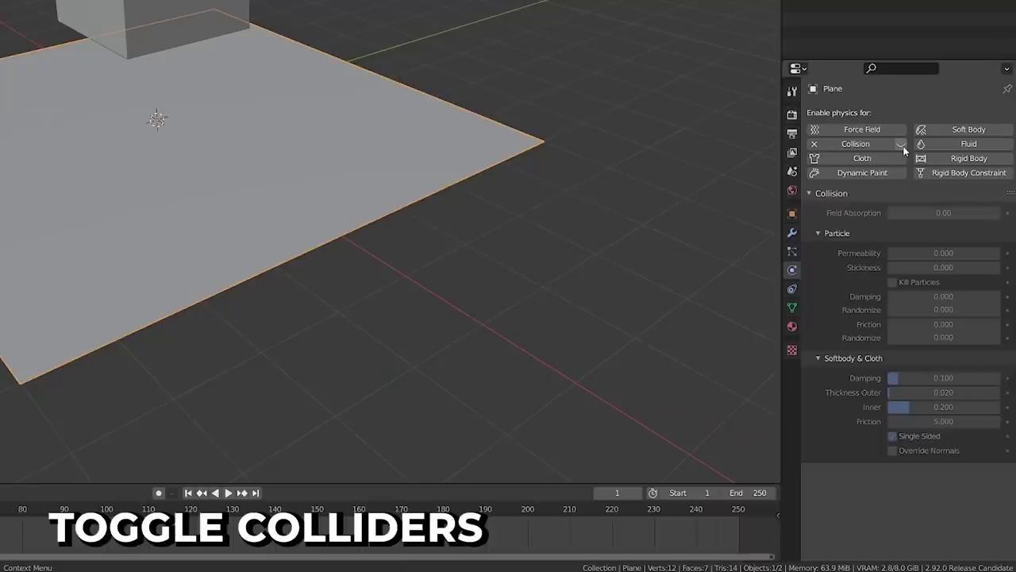
# Step: Toggle the plane's Collision effect on, then off again, keeping the Collision physics in place
pyautogui.click(901, 144)
pyautogui.click(901, 144)
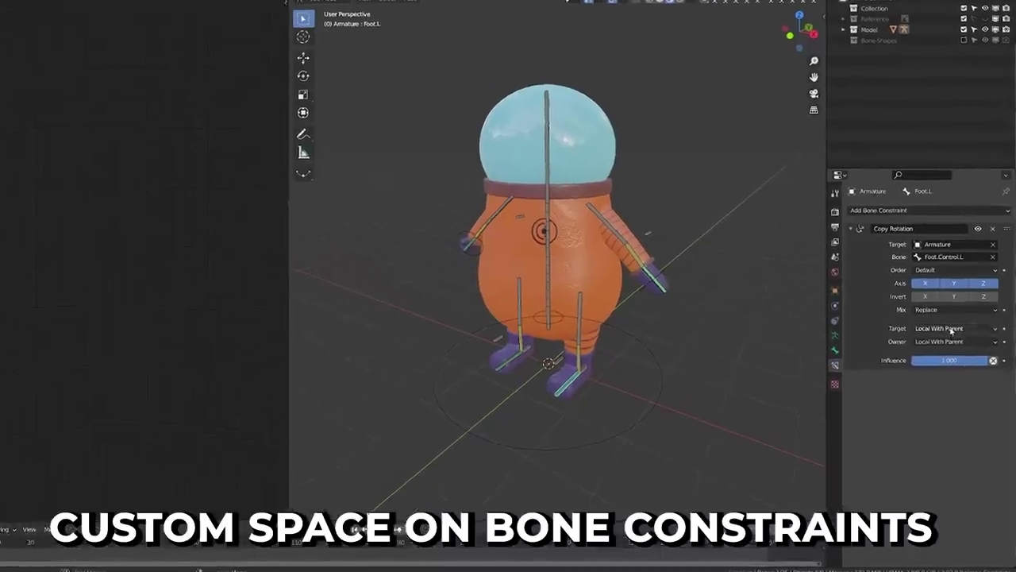
# Step: Set the Copy Rotation target space to Custom Space and move the last keyframe 14 frames later
pyautogui.click(957, 340)
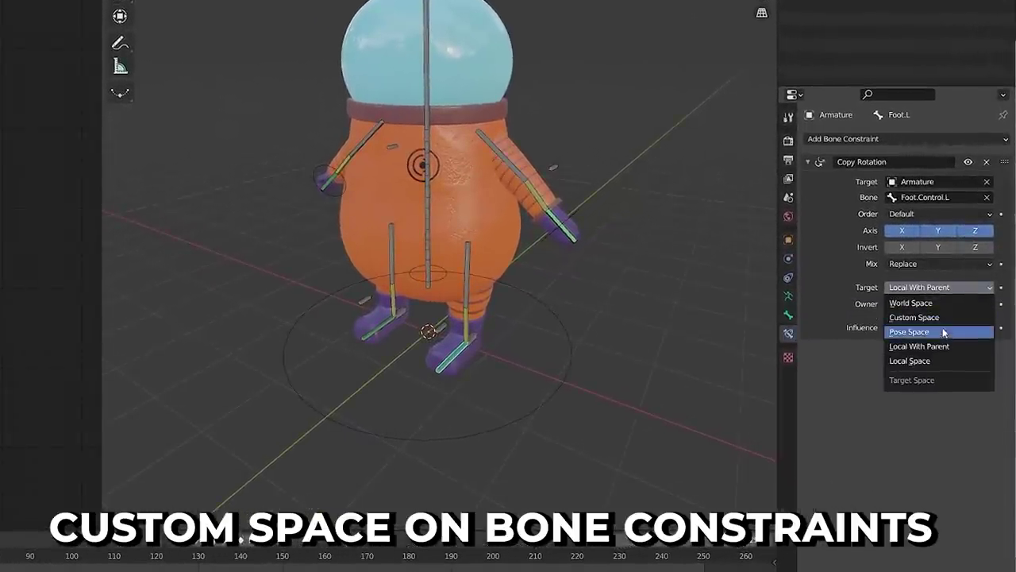
pyautogui.click(945, 317)
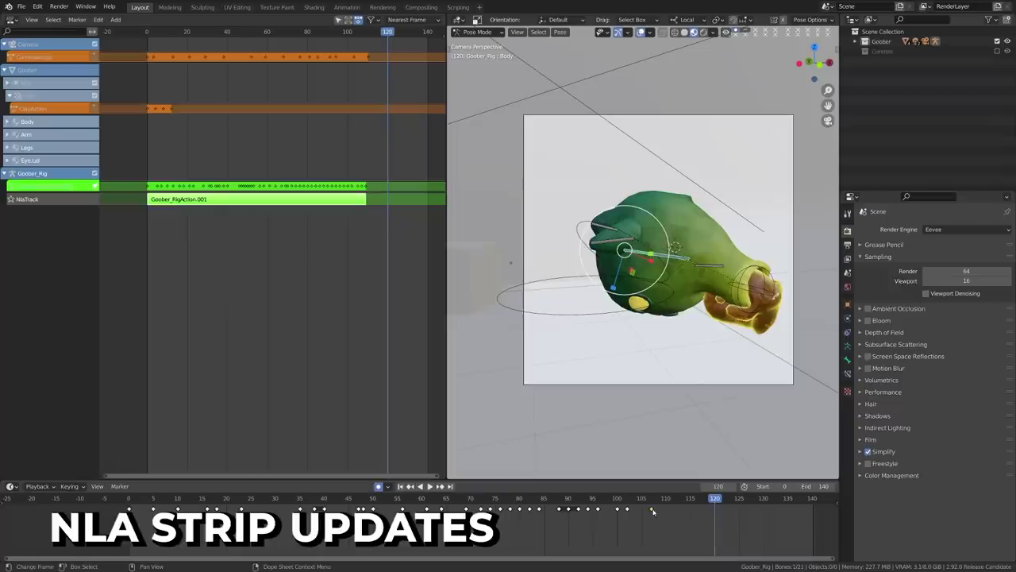
pyautogui.moveTo(655, 518); pyautogui.dragTo(750, 518)
pyautogui.press('Tab')
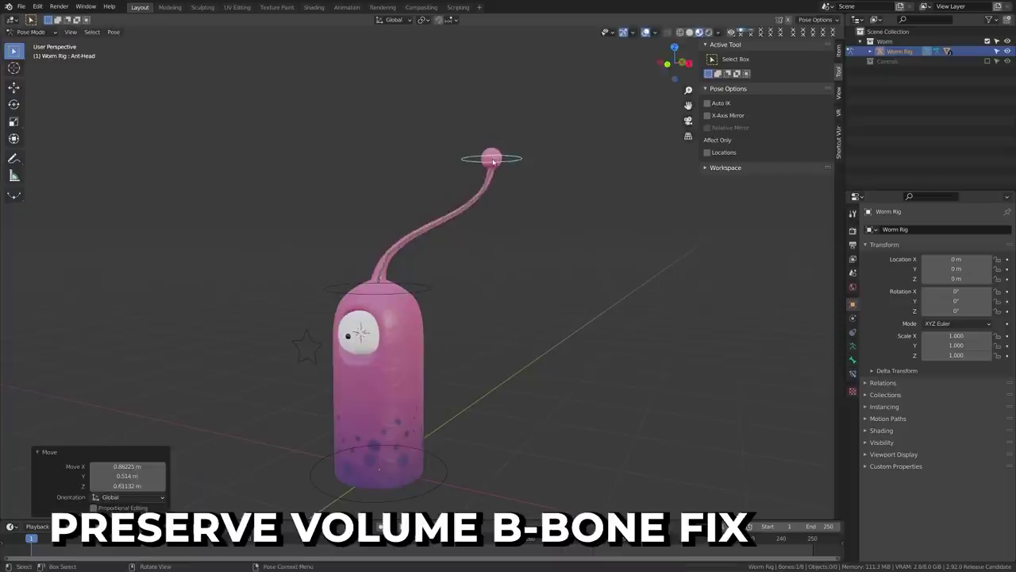
# Step: Reposition the antenna bone, then toggle the Armature modifier's Preserve Volume, leaving it off
pyautogui.press('g')
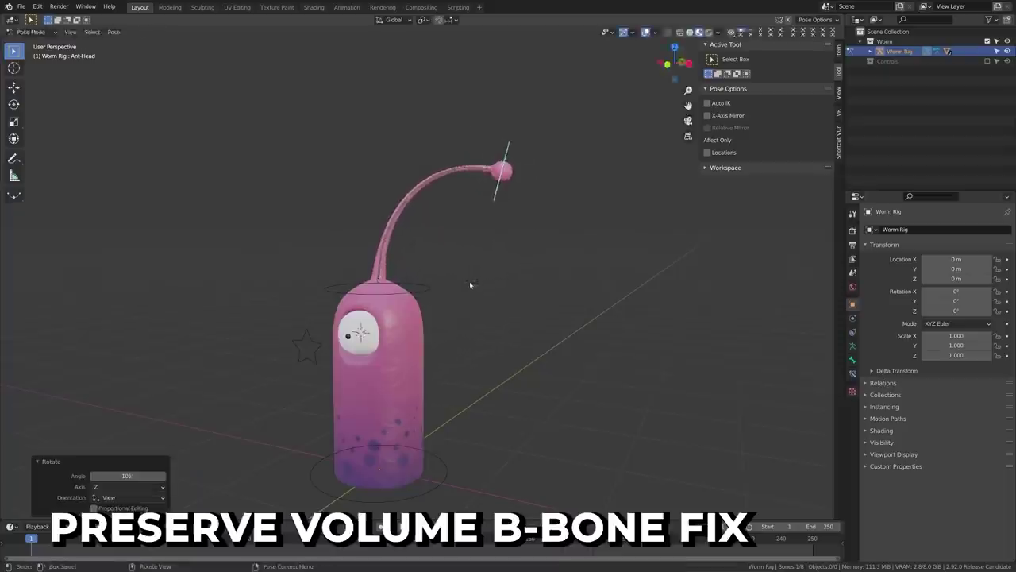
pyautogui.click(481, 339)
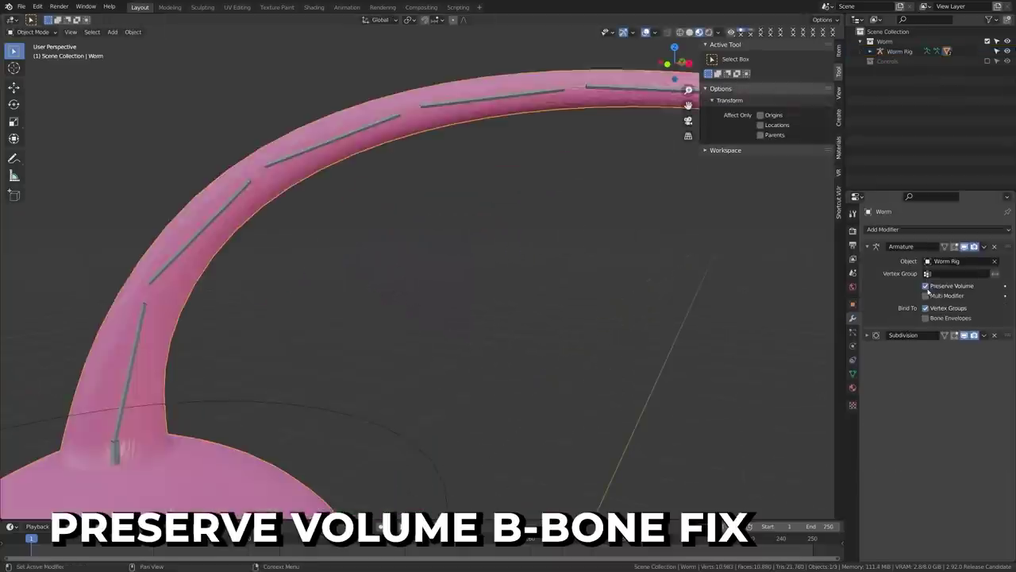
pyautogui.click(926, 286)
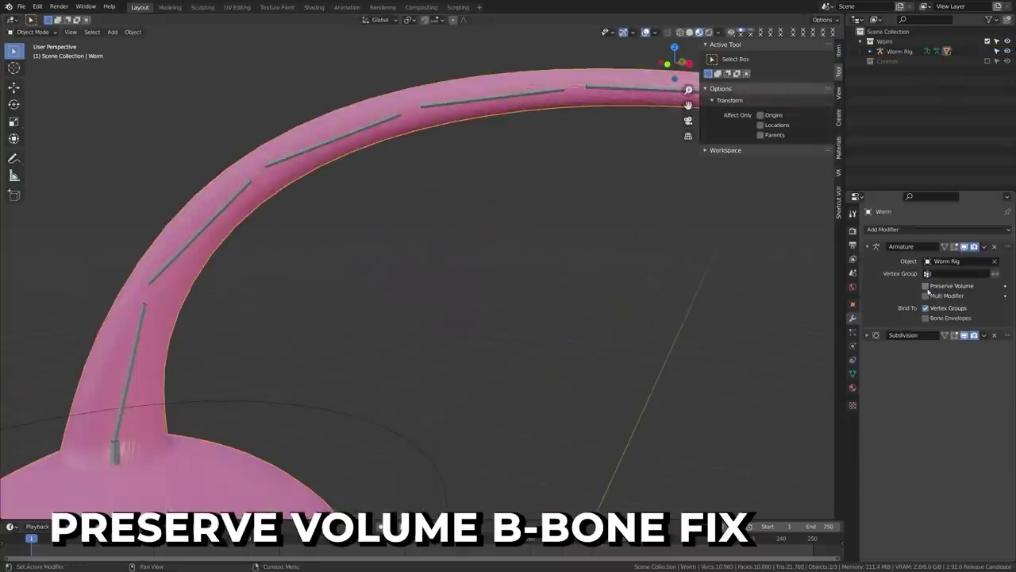
pyautogui.click(926, 286)
pyautogui.click(926, 286)
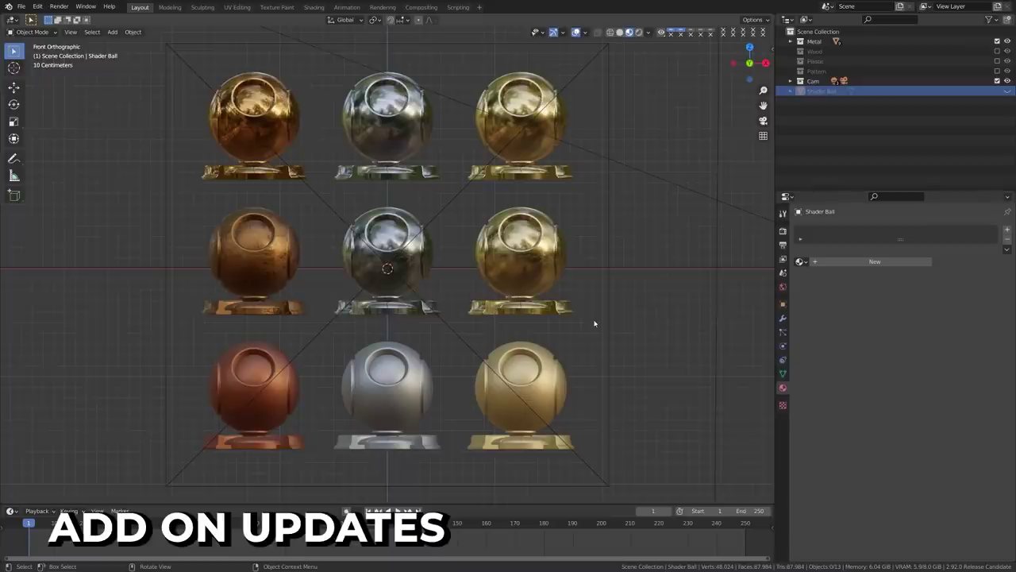
# Step: In the Collection Manager, cycle through Metal, Wood and Plastic, ending with only Pattern shown
pyautogui.press('m')
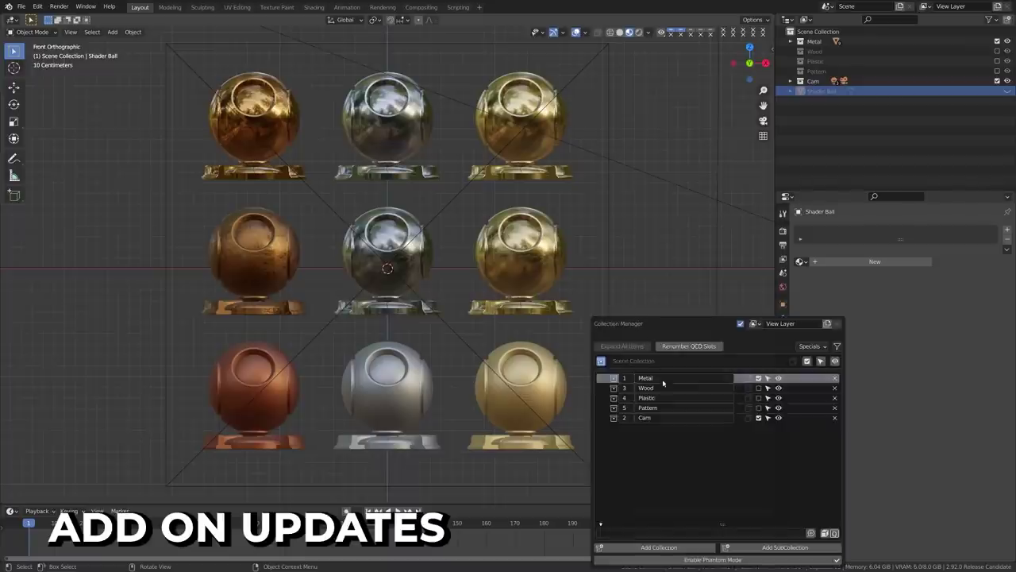
pyautogui.click(759, 378)
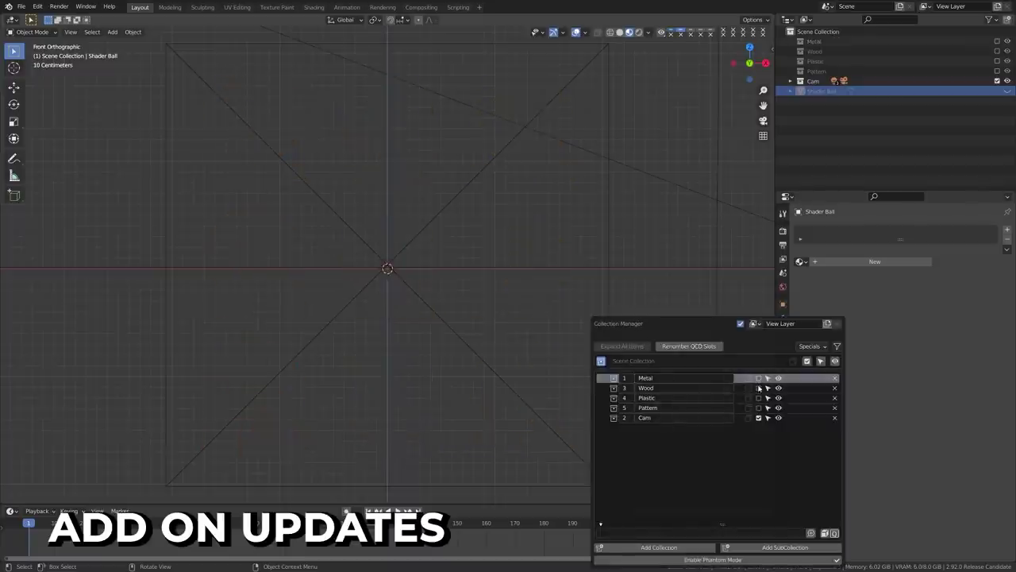
pyautogui.click(759, 388)
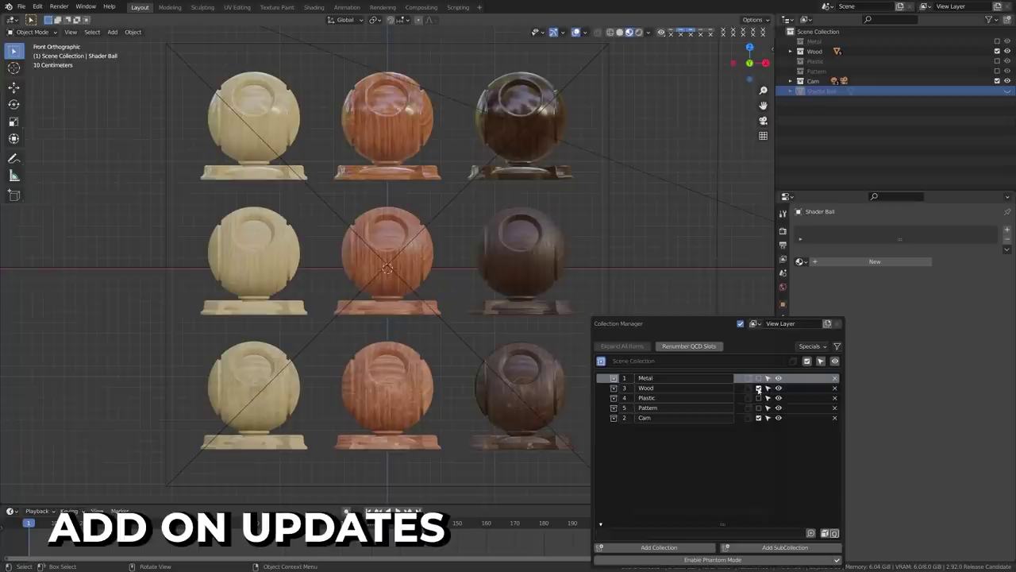
pyautogui.click(758, 388)
pyautogui.click(758, 398)
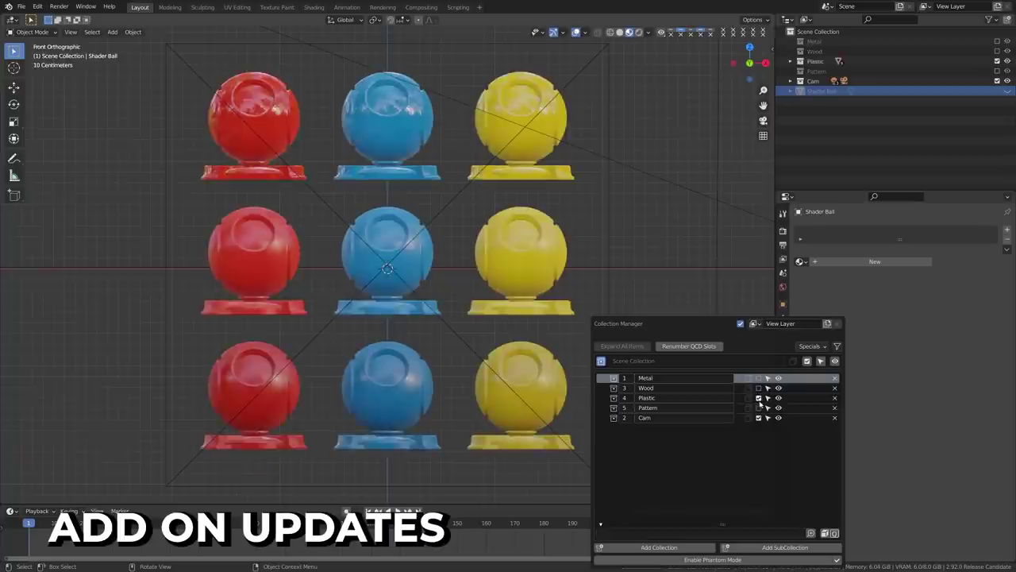
pyautogui.click(758, 398)
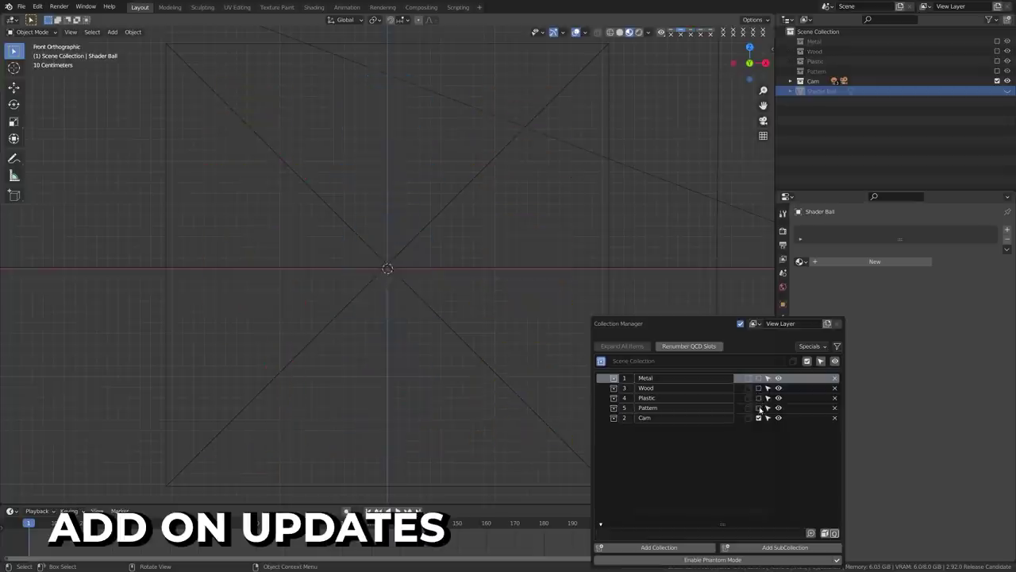
pyautogui.click(758, 407)
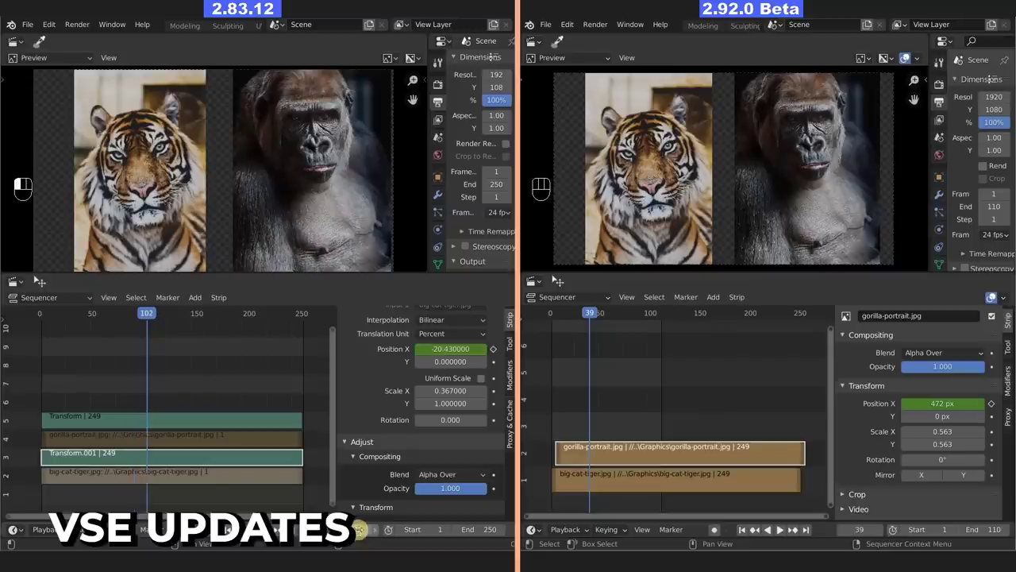
# Step: Slide the gorilla and tiger out via Position X, keyframing the gorilla, and crop the raccoon's left side
pyautogui.moveTo(453, 348); pyautogui.dragTo(64, 358)
pyautogui.click(493, 349)
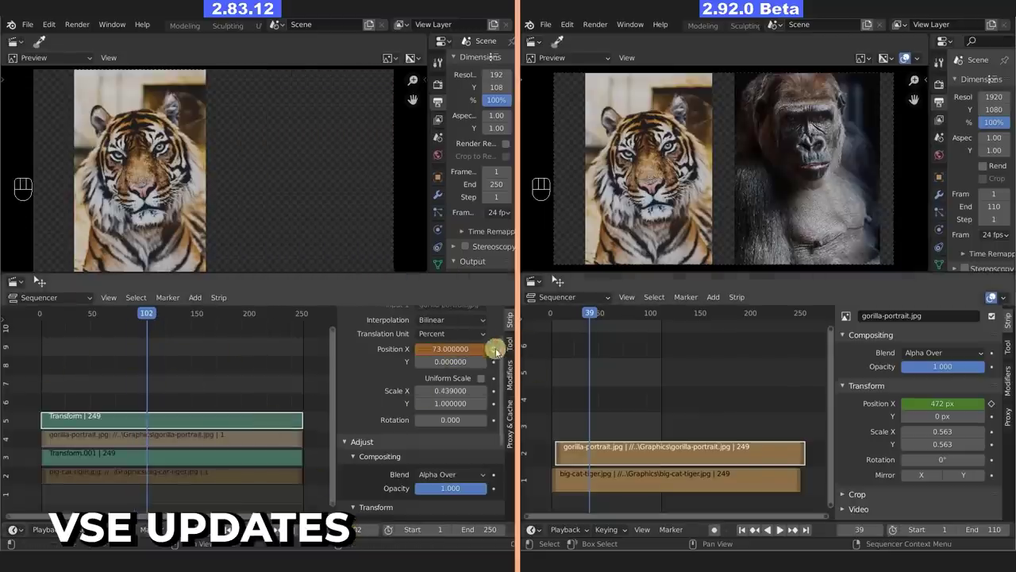
pyautogui.click(247, 461)
pyautogui.moveTo(437, 347); pyautogui.dragTo(437, 347)
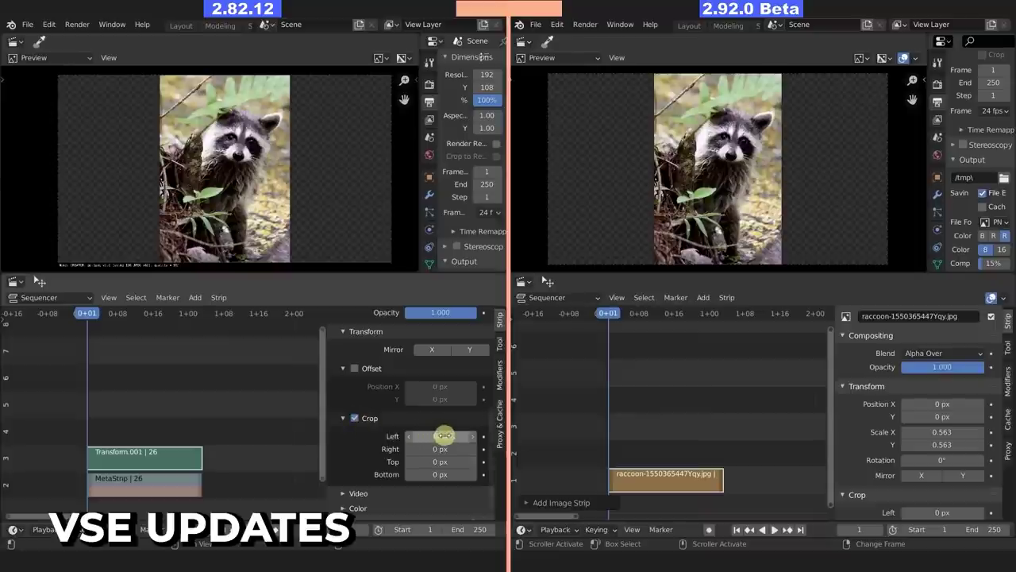
pyautogui.moveTo(443, 435)
pyautogui.mouseDown()
pyautogui.moveTo(454, 431)
pyautogui.moveTo(63, 427)
pyautogui.moveTo(72, 386)
pyautogui.moveTo(233, 386)
pyautogui.moveTo(41, 401)
pyautogui.moveTo(374, 420)
pyautogui.moveTo(272, 426)
pyautogui.moveTo(429, 435)
pyautogui.mouseUp()
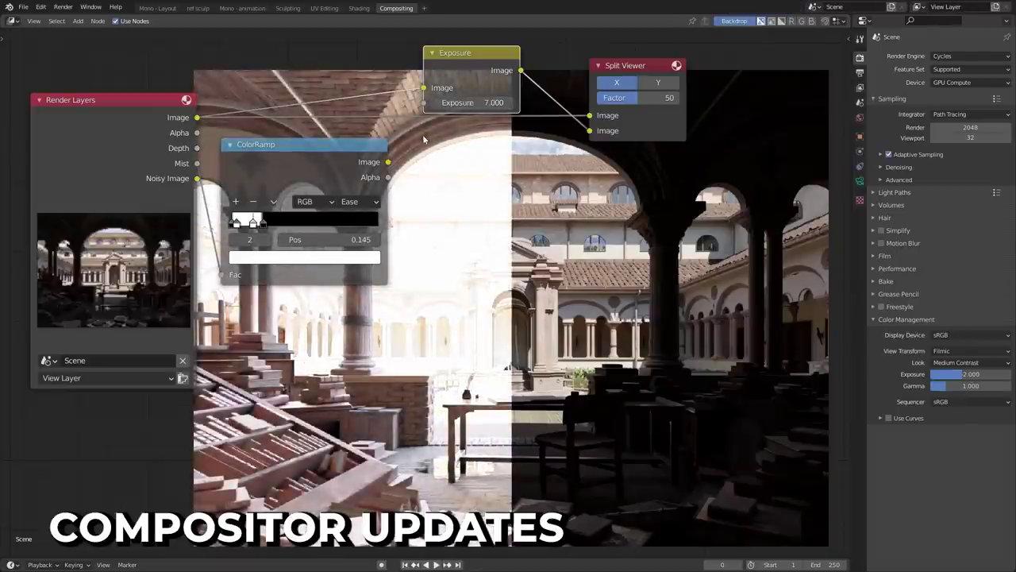
# Step: Link ColorRamp Image into the Exposure socket and set the Split Viewer factor to 60
pyautogui.moveTo(388, 163); pyautogui.dragTo(426, 104)
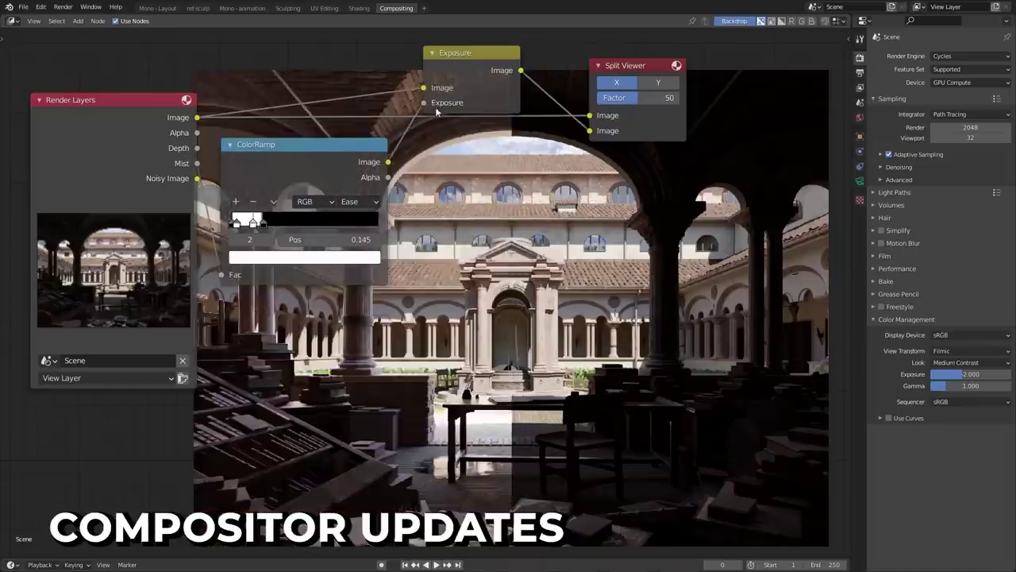
pyautogui.moveTo(635, 96); pyautogui.dragTo(667, 96)
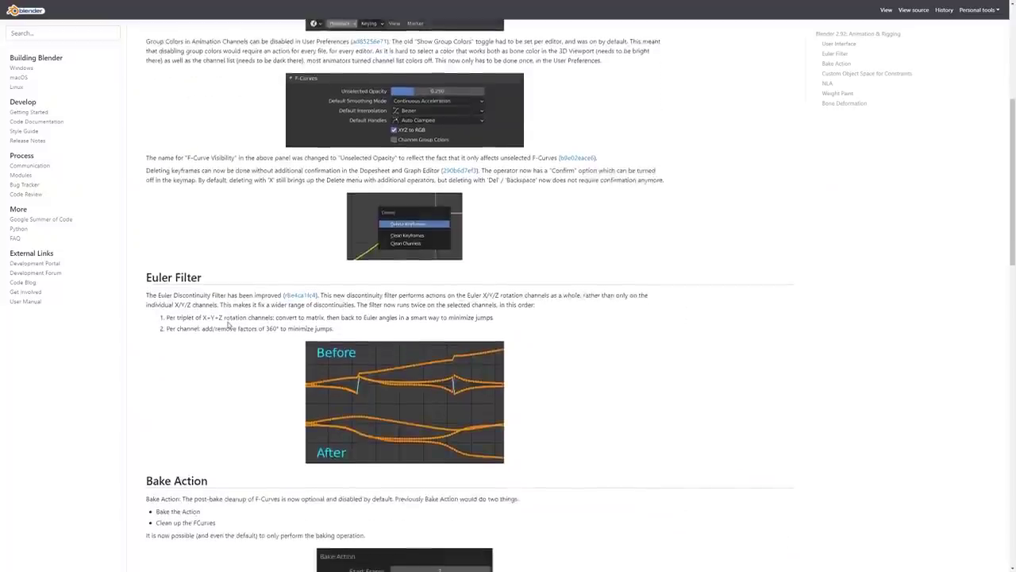
pyautogui.scroll(-5, 228, 325)
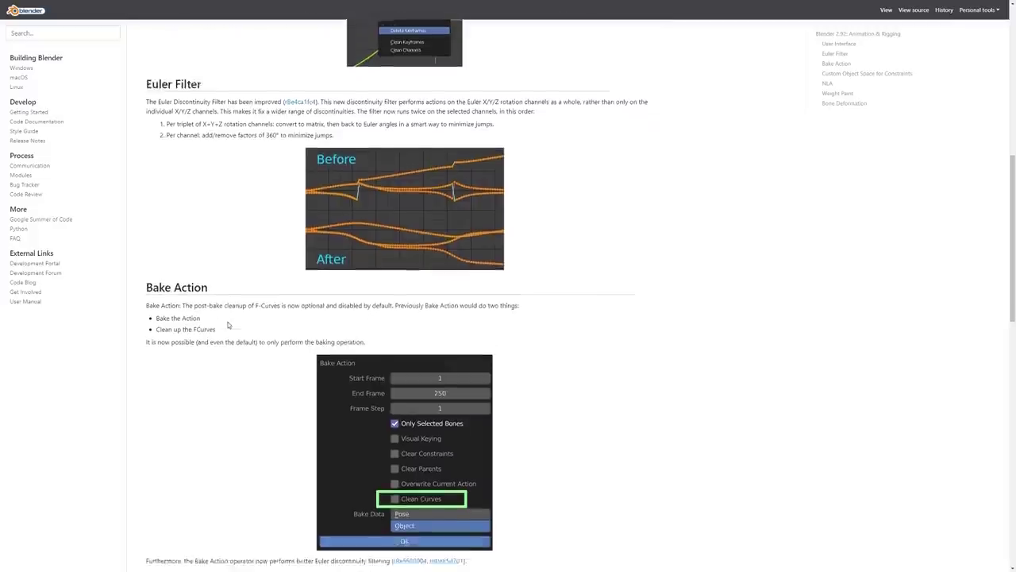
pyautogui.scroll(-5, 228, 325)
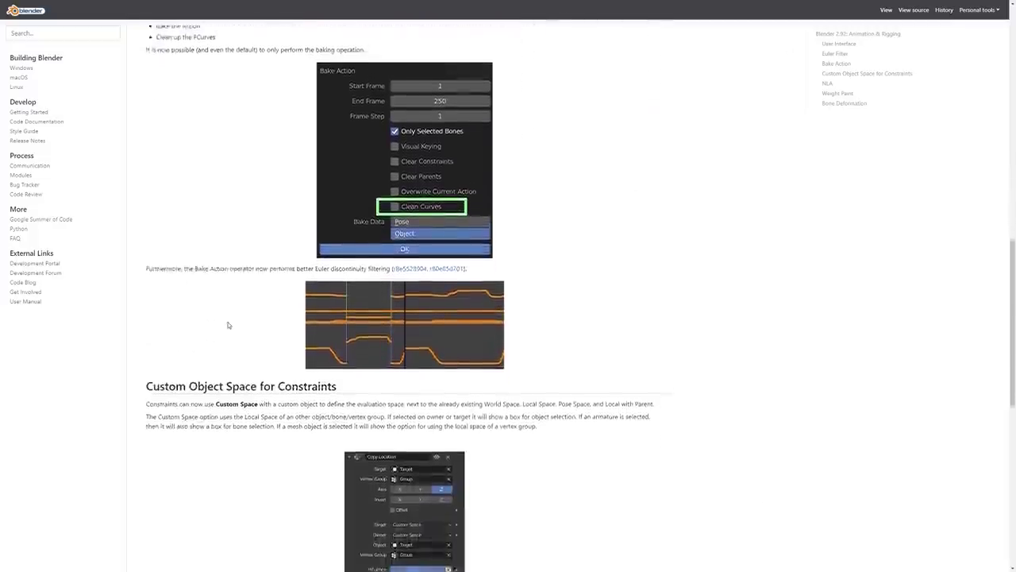
pyautogui.scroll(-3, 228, 325)
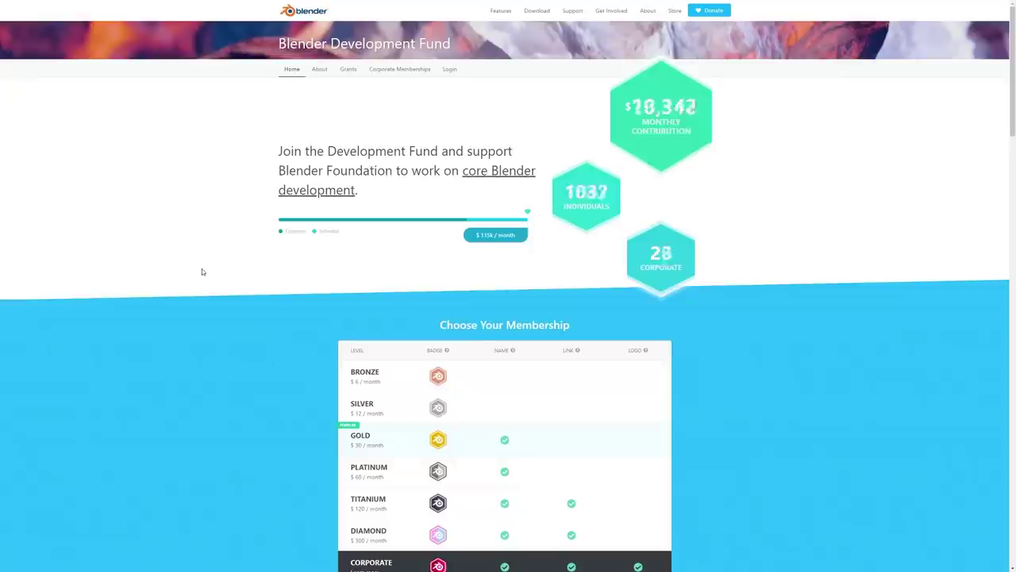